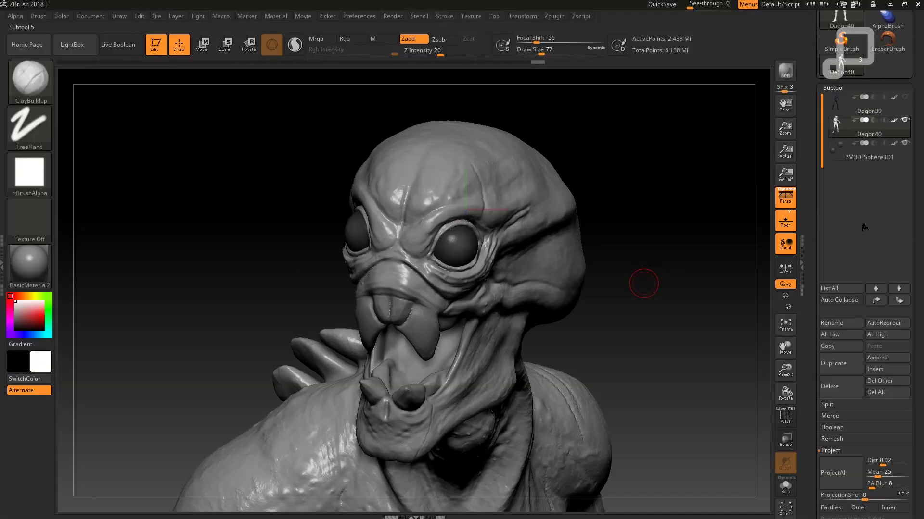
# - Hide and re-show the alien bust, then turn the head to show its left side
pyautogui.keyDown('ctrl'); pyautogui.keyDown('shift'); pyautogui.moveTo(639, 285); pyautogui.dragTo(752, 227); pyautogui.keyUp('shift'); pyautogui.keyUp('ctrl')
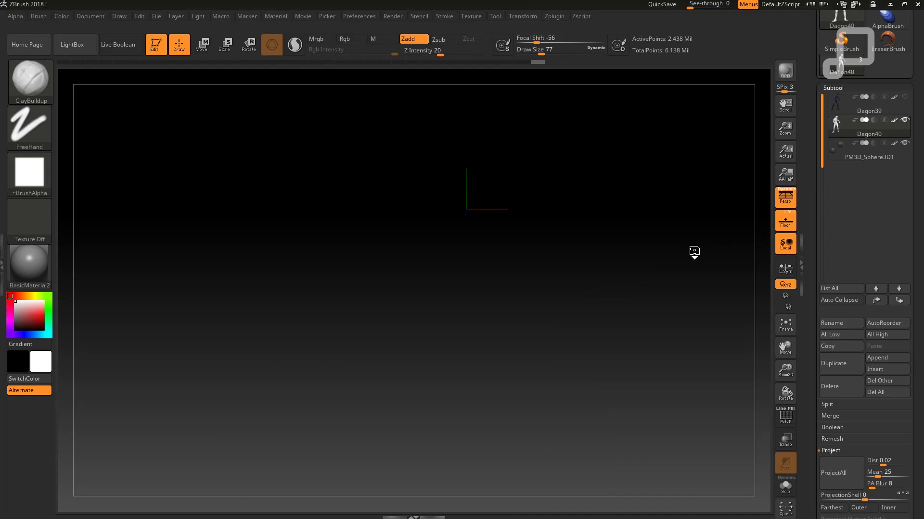
pyautogui.keyDown('ctrl'); pyautogui.keyDown('shift'); pyautogui.click(694, 251); pyautogui.keyUp('shift'); pyautogui.keyUp('ctrl')
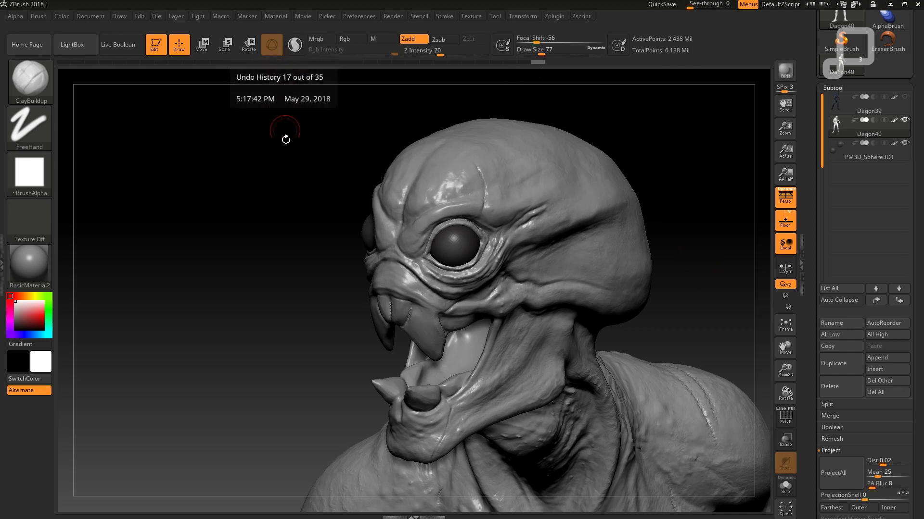
pyautogui.moveTo(275, 214); pyautogui.dragTo(292, 211)
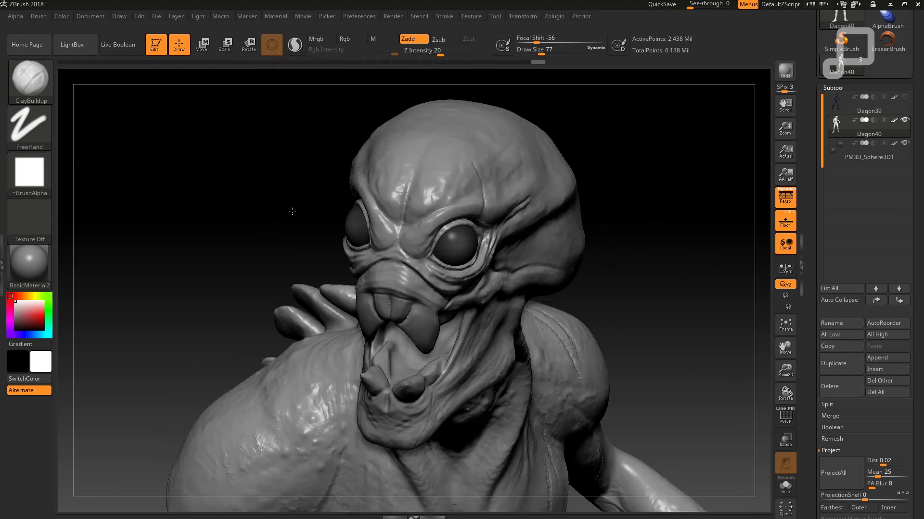
pyautogui.moveTo(629, 168); pyautogui.dragTo(601, 250)
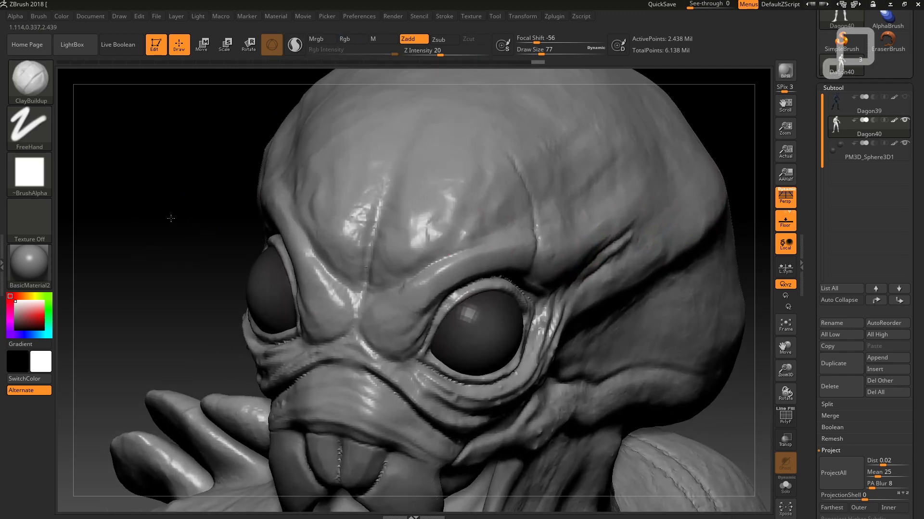
# - Zoom in on the left brow, smooth it, and build a ClayBuildup ridge along the wrinkle
pyautogui.moveTo(171, 219); pyautogui.dragTo(161, 149)
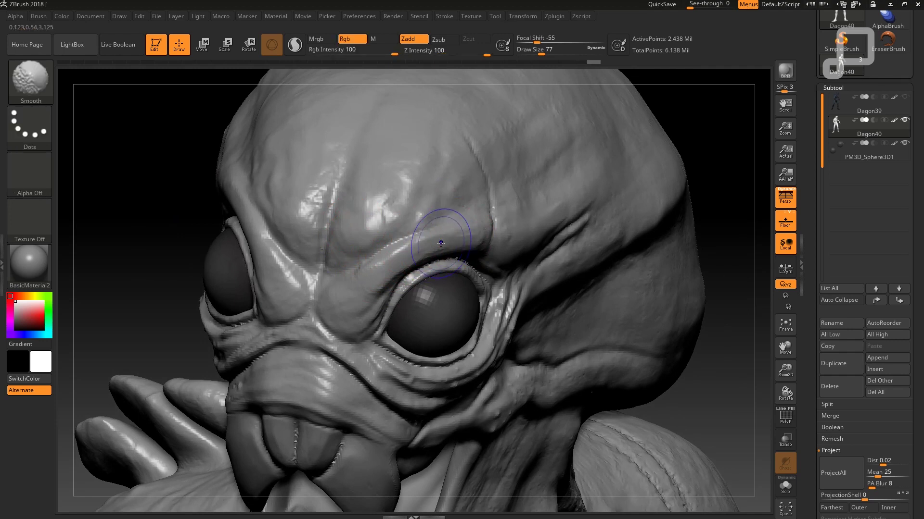
pyautogui.moveTo(701, 391); pyautogui.dragTo(515, 239)
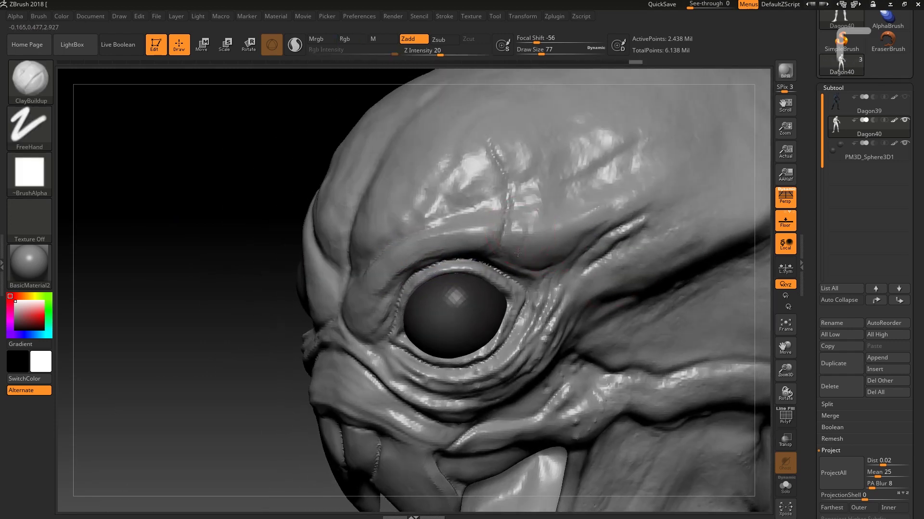
pyautogui.keyDown('shift'); pyautogui.moveTo(500, 240); pyautogui.dragTo(553, 221); pyautogui.keyUp('shift')
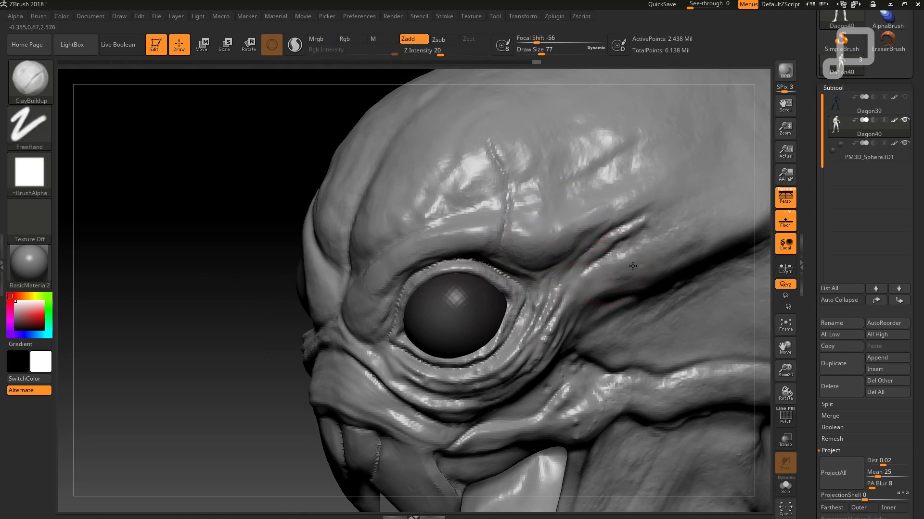
pyautogui.moveTo(654, 250); pyautogui.dragTo(673, 245)
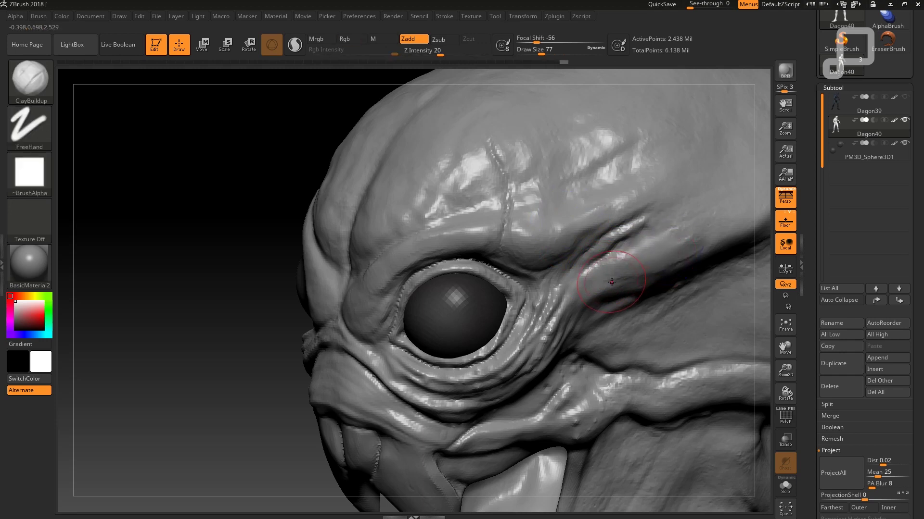
# - Switch to the DamStandard brush and reduce the brush size from 77 to 44
pyautogui.press('b')
pyautogui.press('d')
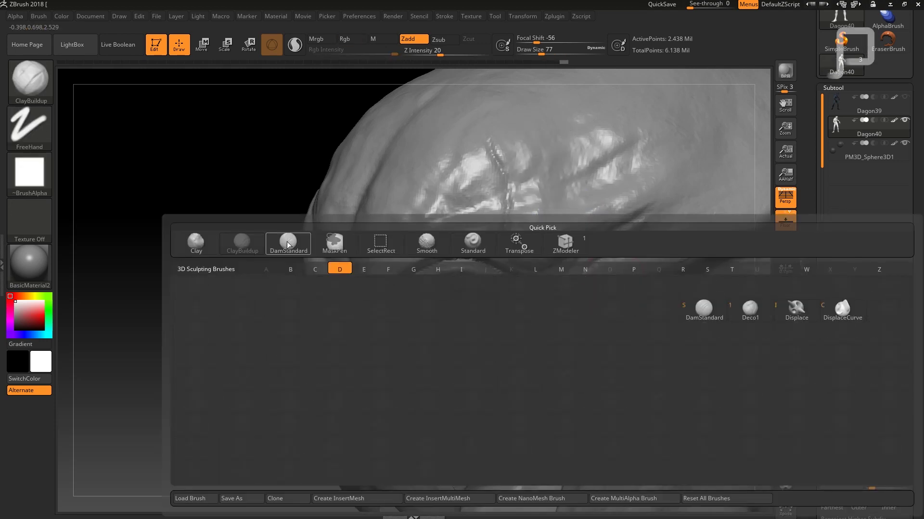
pyautogui.press('s')
pyautogui.press('[')
pyautogui.press('[')
pyautogui.press('[')
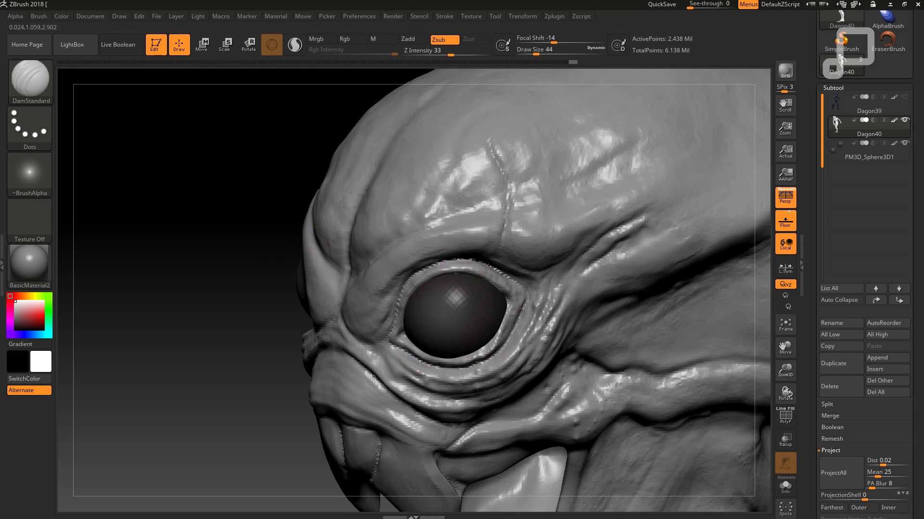
# - Carve and soften creases beside the eye and along the brow ridge, then turn on PolyFrame
pyautogui.moveTo(523, 308); pyautogui.dragTo(531, 339)
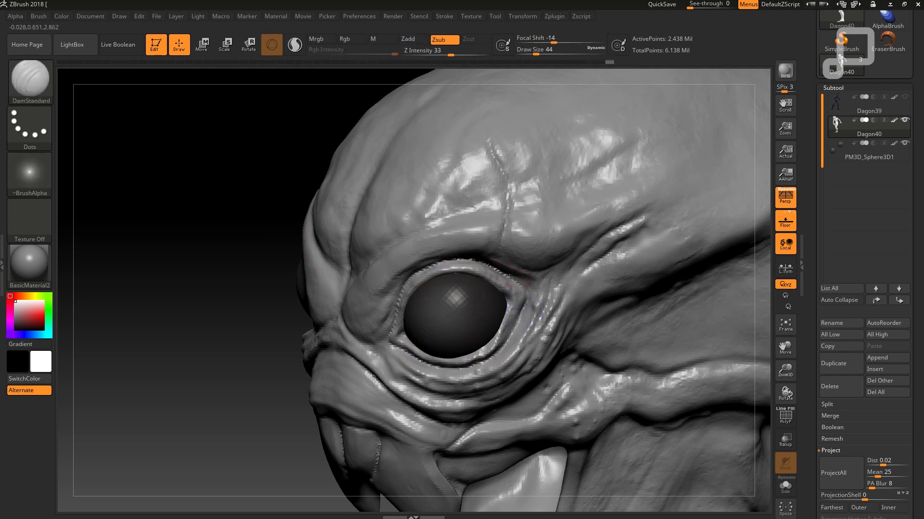
pyautogui.press('shift')
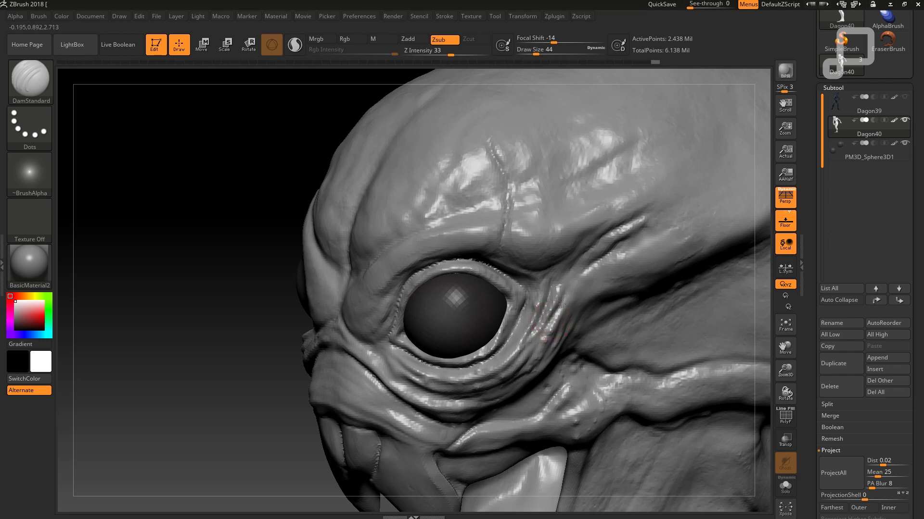
pyautogui.moveTo(572, 286)
pyautogui.keyDown('shift'); pyautogui.mouseDown()
pyautogui.moveTo(575, 298)
pyautogui.moveTo(601, 260)
pyautogui.mouseUp(); pyautogui.keyUp('shift')
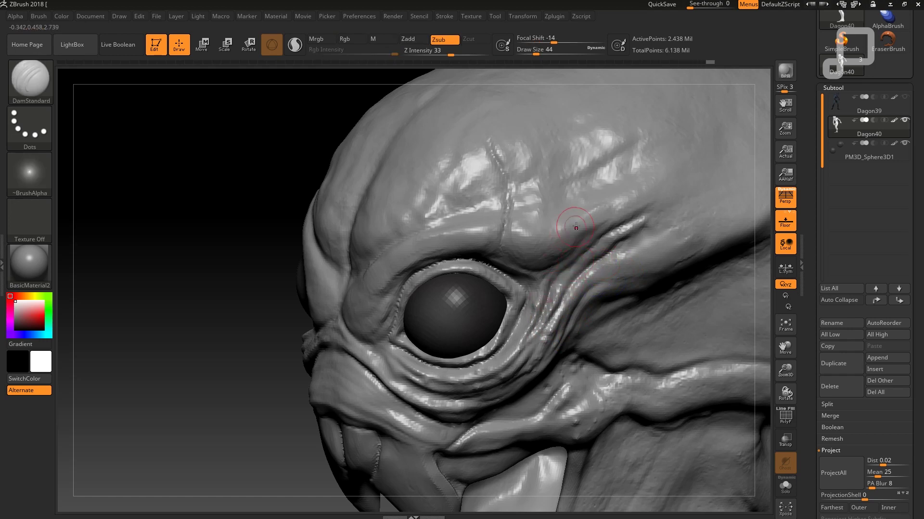
pyautogui.moveTo(607, 221); pyautogui.dragTo(665, 195)
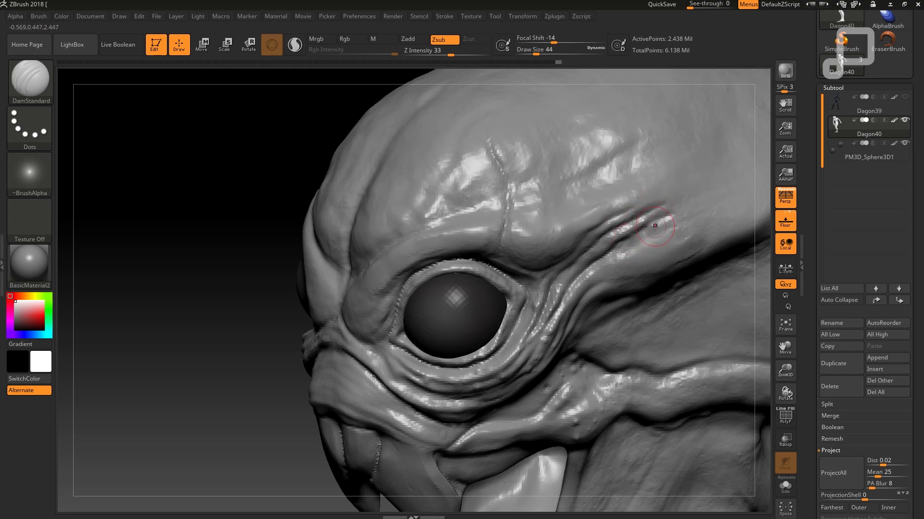
pyautogui.hotkey('shift', 'f')
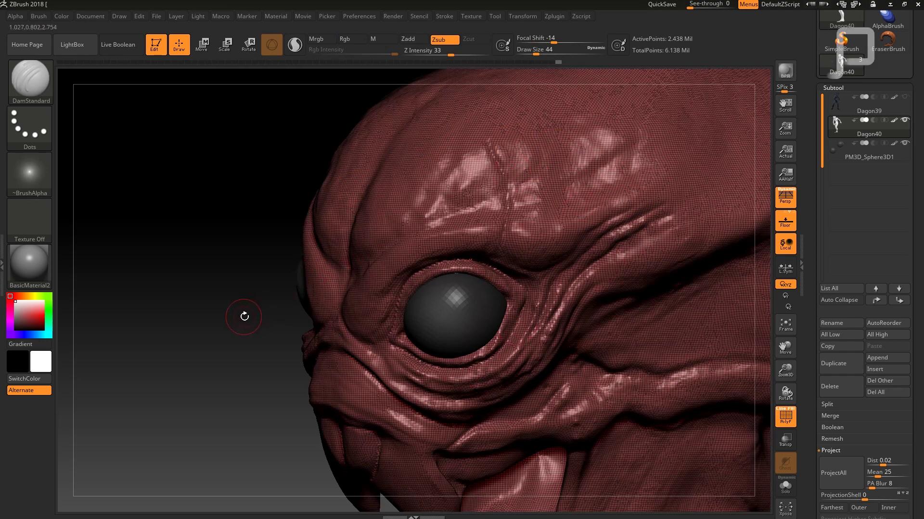
# - Frame the model and inspect the wireframe over body, cranium and jaw, then hide PolyFrame
pyautogui.press('f')
pyautogui.moveTo(453, 298)
pyautogui.mouseDown()
pyautogui.moveTo(592, 321)
pyautogui.moveTo(518, 318)
pyautogui.moveTo(550, 213)
pyautogui.moveTo(578, 320)
pyautogui.moveTo(491, 206)
pyautogui.moveTo(572, 280)
pyautogui.moveTo(381, 412)
pyautogui.moveTo(214, 227)
pyautogui.moveTo(264, 334)
pyautogui.moveTo(264, 310)
pyautogui.mouseUp()
pyautogui.moveTo(235, 258)
pyautogui.keyDown('alt'); pyautogui.mouseDown()
pyautogui.moveTo(289, 274)
pyautogui.moveTo(429, 248)
pyautogui.moveTo(415, 240)
pyautogui.mouseUp(); pyautogui.keyUp('alt')
pyautogui.moveTo(194, 197)
pyautogui.keyDown('alt'); pyautogui.mouseDown()
pyautogui.moveTo(309, 333)
pyautogui.moveTo(279, 231)
pyautogui.moveTo(293, 251)
pyautogui.mouseUp(); pyautogui.keyUp('alt')
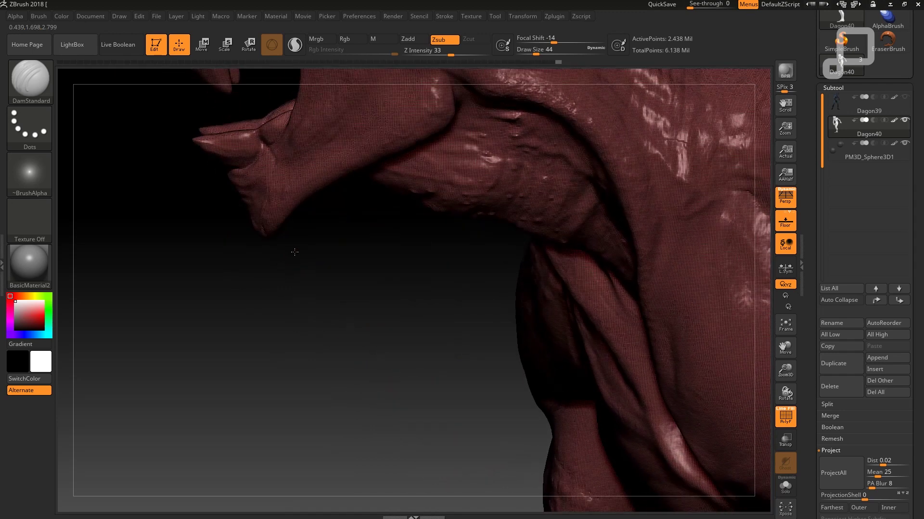
pyautogui.moveTo(212, 233)
pyautogui.keyDown('alt'); pyautogui.mouseDown()
pyautogui.moveTo(305, 313)
pyautogui.moveTo(369, 427)
pyautogui.moveTo(262, 231)
pyautogui.moveTo(261, 351)
pyautogui.moveTo(283, 280)
pyautogui.moveTo(313, 248)
pyautogui.moveTo(231, 288)
pyautogui.moveTo(298, 135)
pyautogui.mouseUp(); pyautogui.keyUp('alt')
pyautogui.hotkey('shift', 'f')
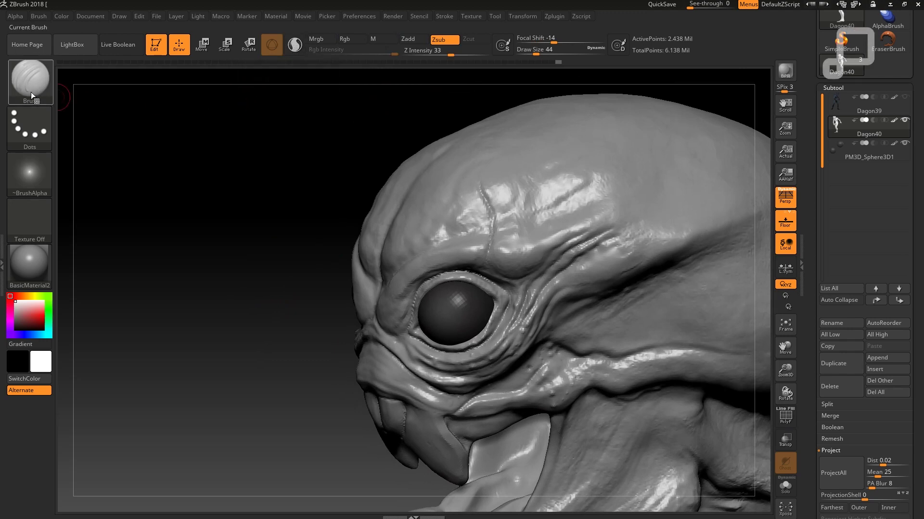
# - Load ClayBuildup with Sculptris Pro on and sculpt skull-top folds, smoothing with Shift
pyautogui.press('b')
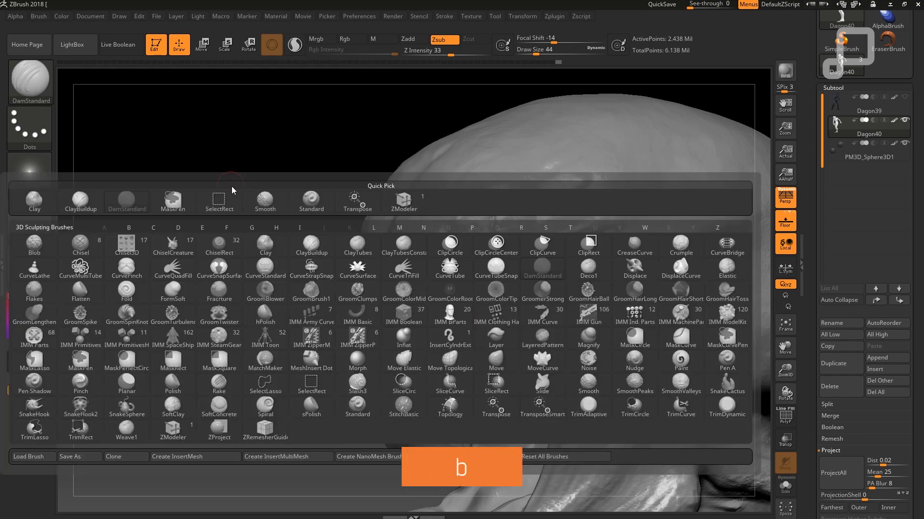
pyautogui.press('c')
pyautogui.press('b')
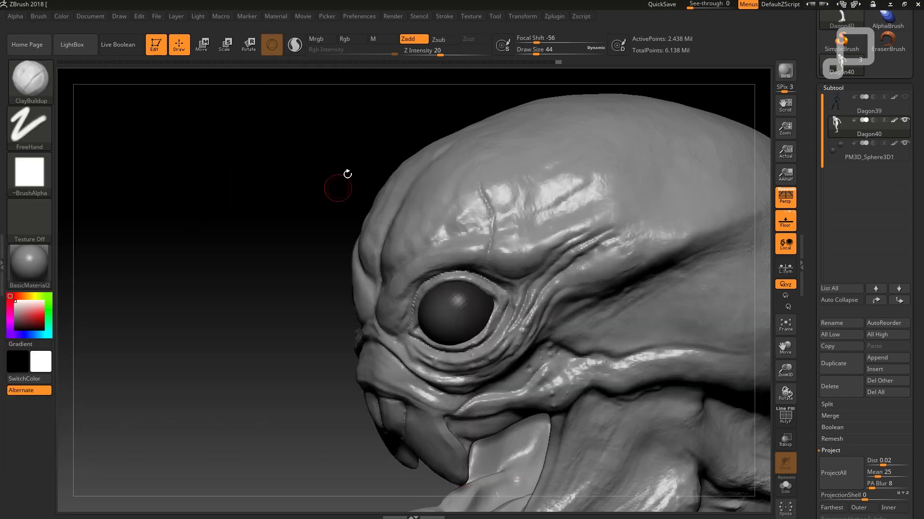
pyautogui.click(294, 45)
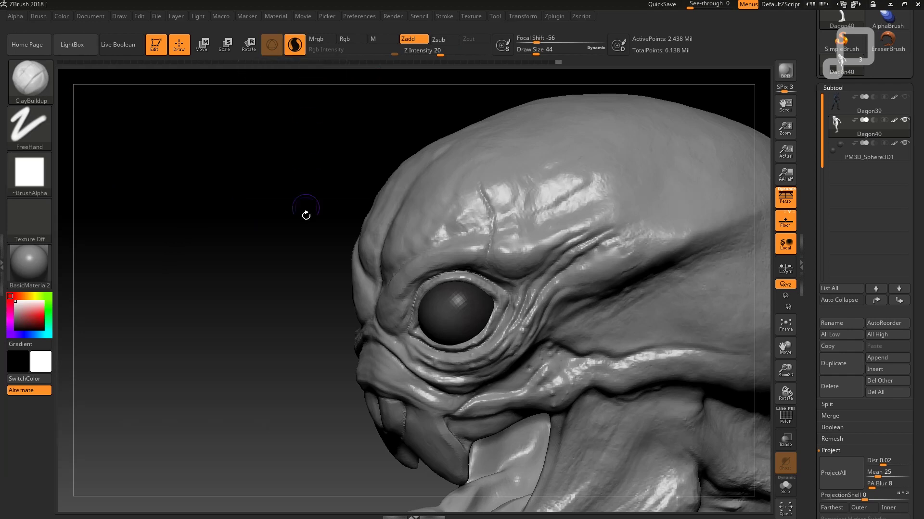
pyautogui.moveTo(285, 192); pyautogui.dragTo(222, 198)
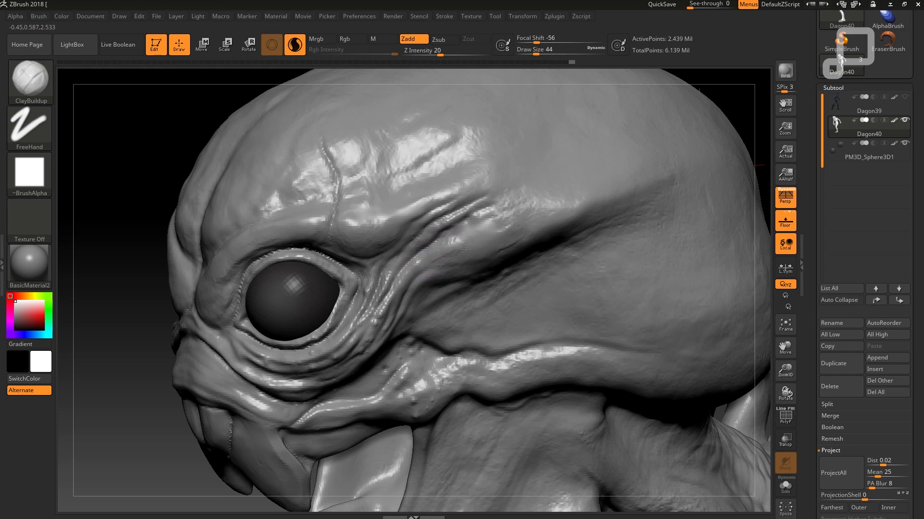
pyautogui.press('shift')
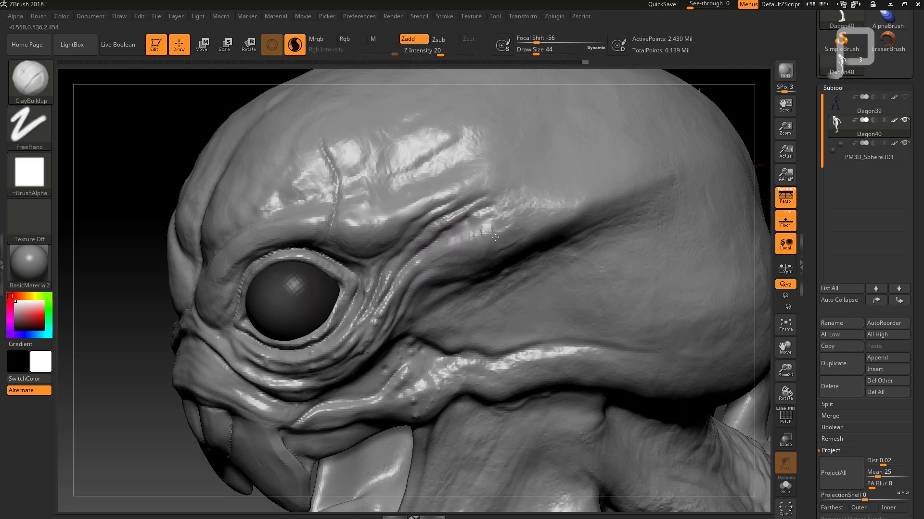
pyautogui.press('shift')
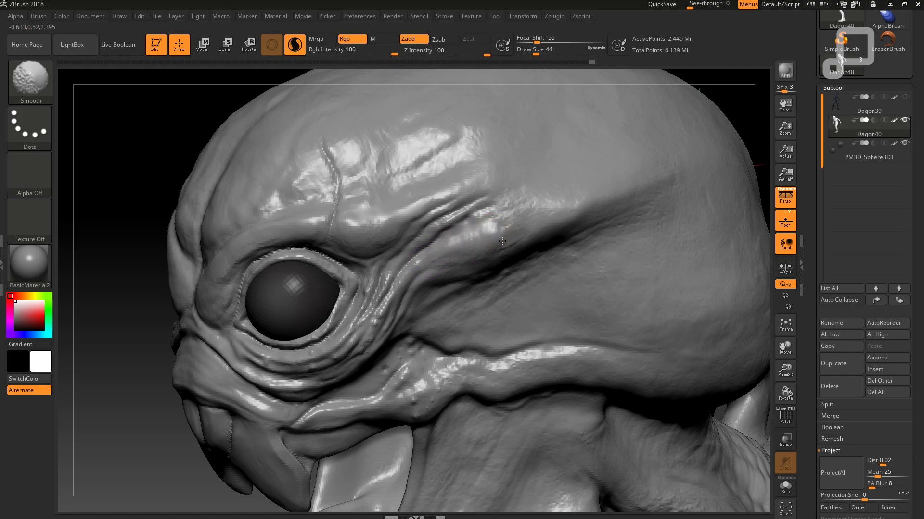
# - Set the brush size to 22 and sculpt and smooth the folds along the lower eye rim
pyautogui.moveTo(134, 305); pyautogui.dragTo(229, 317)
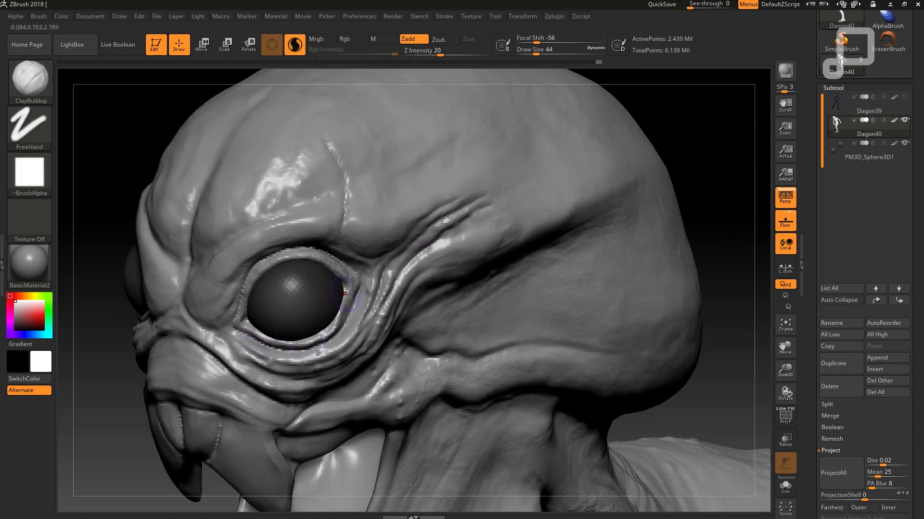
pyautogui.press('s')
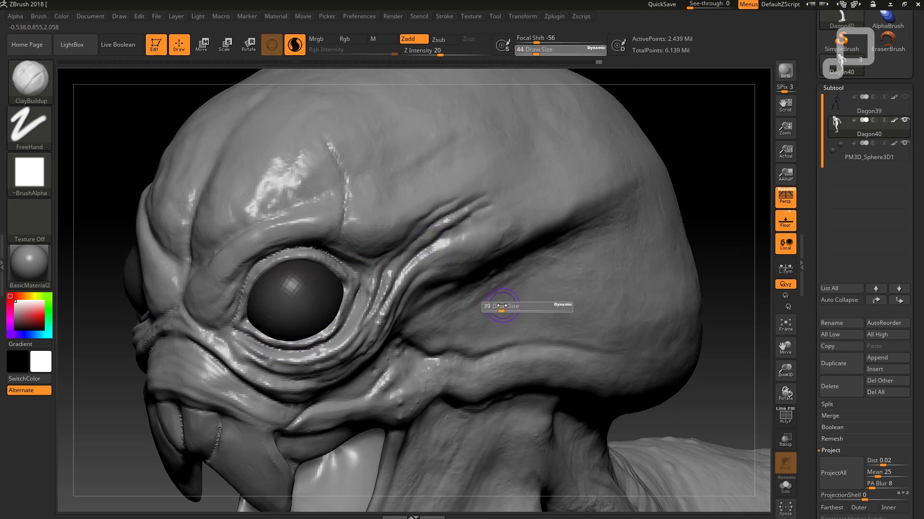
pyautogui.click(497, 307)
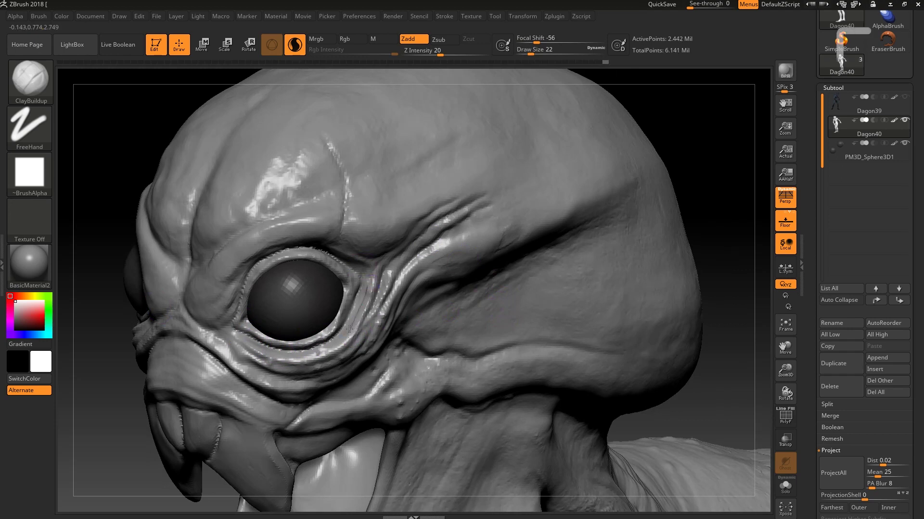
pyautogui.press('shift')
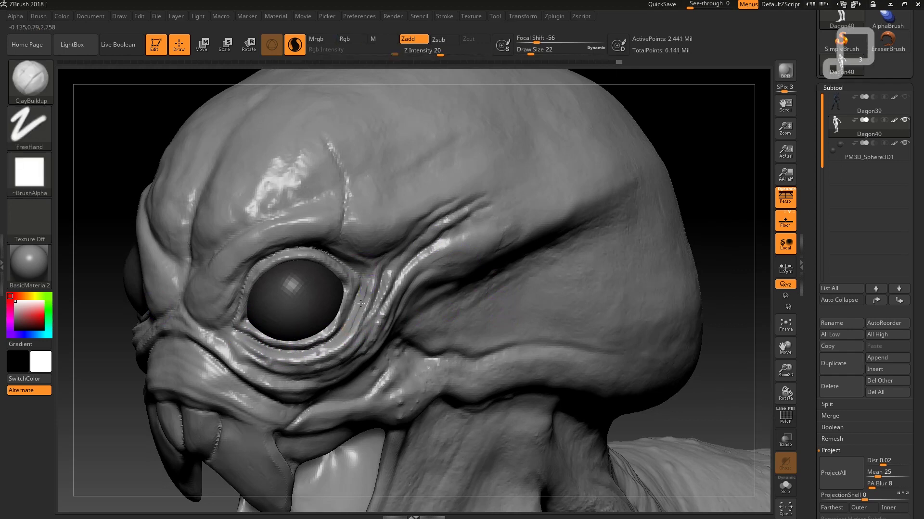
pyautogui.moveTo(334, 341); pyautogui.dragTo(261, 354)
pyautogui.moveTo(292, 356); pyautogui.dragTo(268, 353)
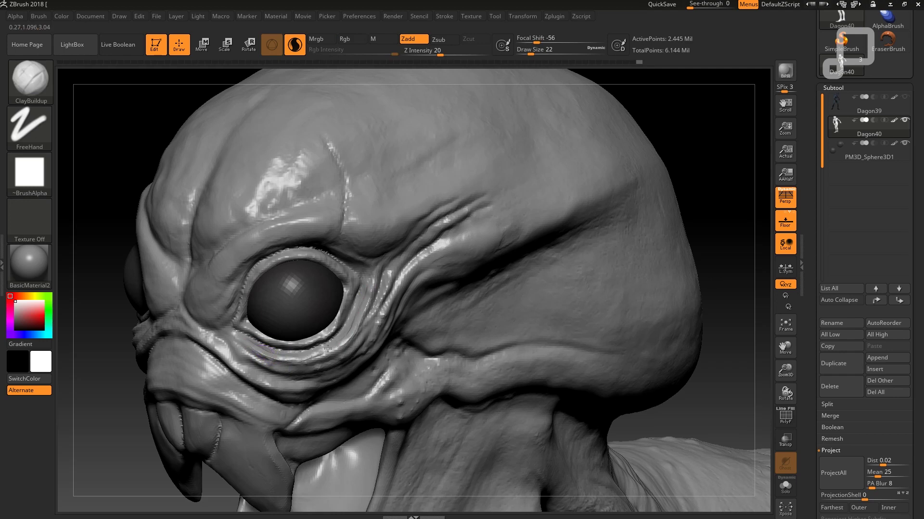
pyautogui.moveTo(328, 348)
pyautogui.mouseDown()
pyautogui.moveTo(308, 360)
pyautogui.moveTo(267, 288)
pyautogui.mouseUp()
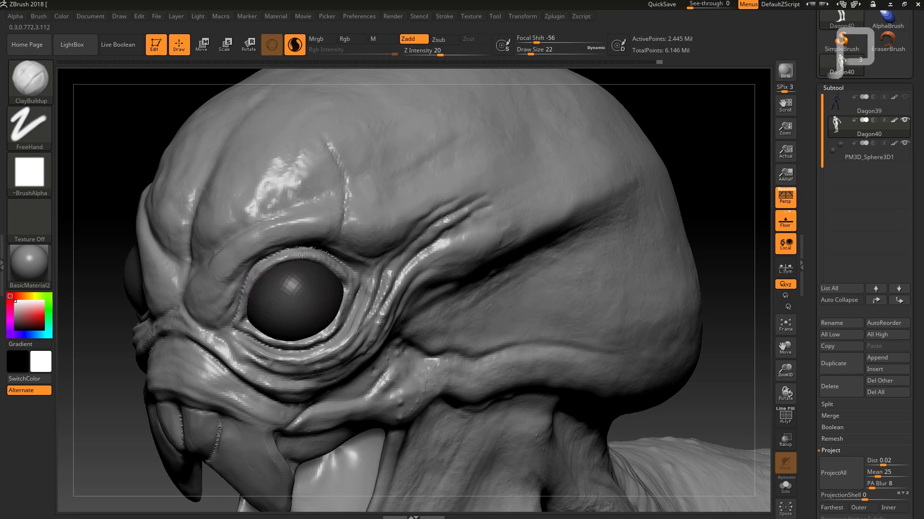
# - Refine the upper eye rim and smooth the inner eye corner, then show the PolyFrame wireframe
pyautogui.moveTo(301, 254); pyautogui.dragTo(344, 275)
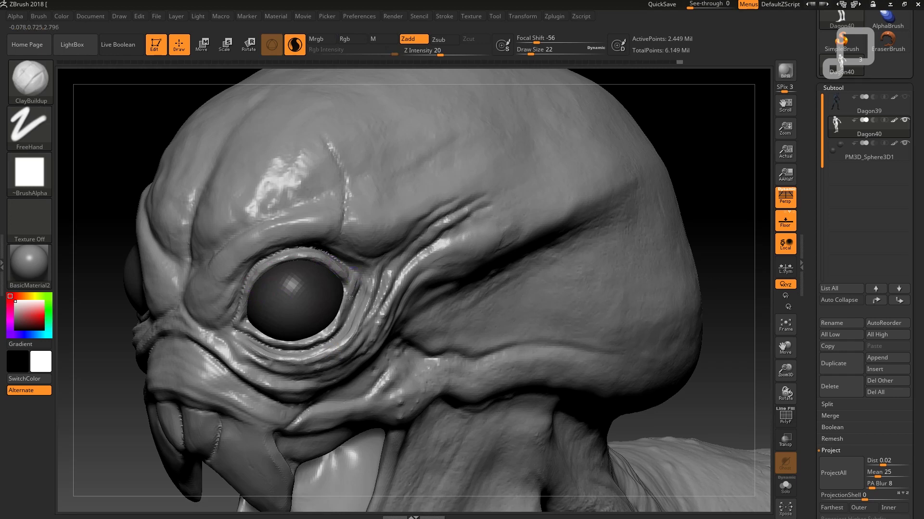
pyautogui.keyDown('shift'); pyautogui.moveTo(347, 284); pyautogui.dragTo(338, 262); pyautogui.keyUp('shift')
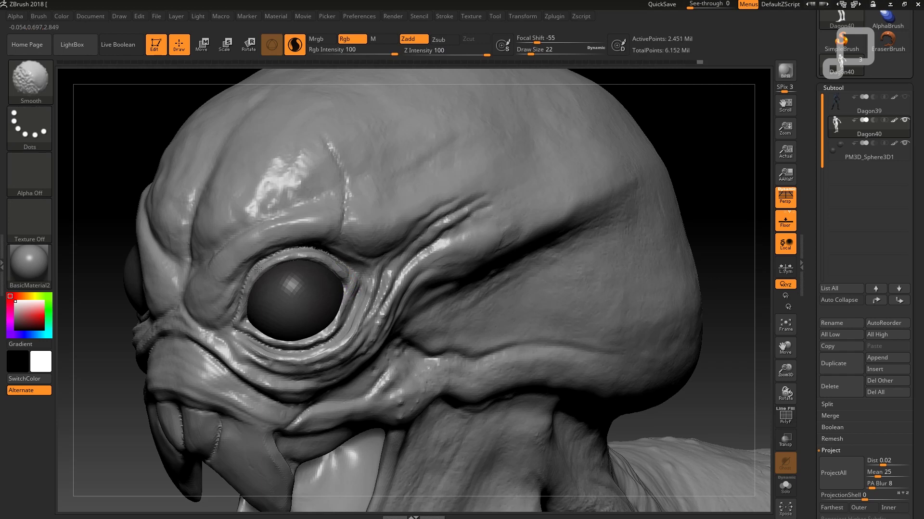
pyautogui.keyDown('shift'); pyautogui.moveTo(257, 268); pyautogui.dragTo(242, 279); pyautogui.keyUp('shift')
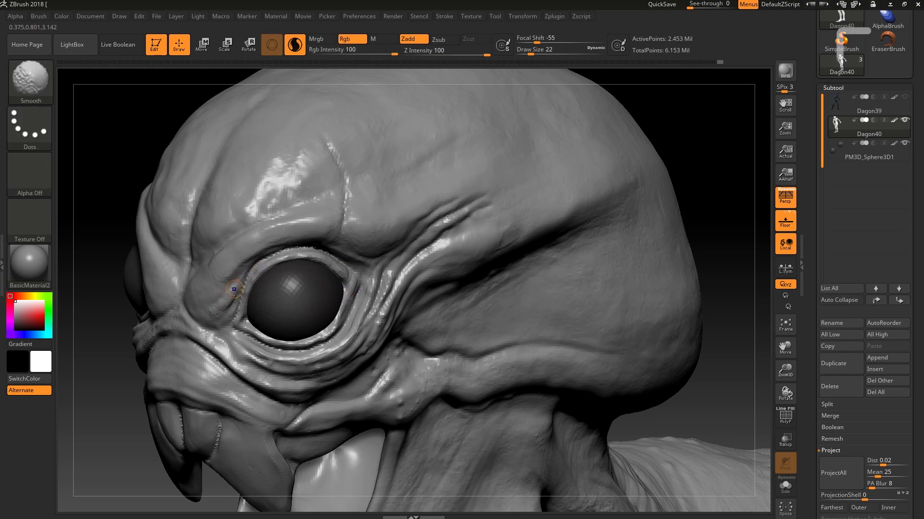
pyautogui.keyDown('shift'); pyautogui.moveTo(227, 295); pyautogui.dragTo(243, 301); pyautogui.keyUp('shift')
pyautogui.press('s')
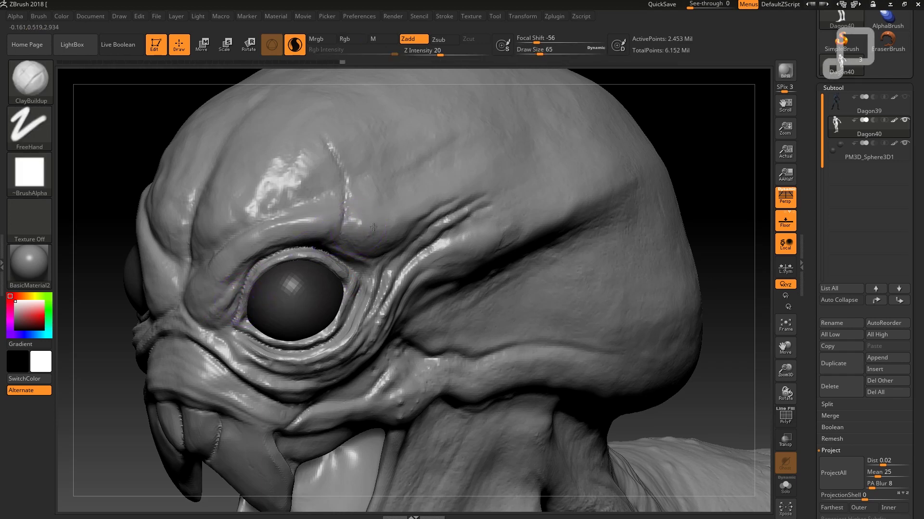
pyautogui.press('shift')
pyautogui.press('shift')
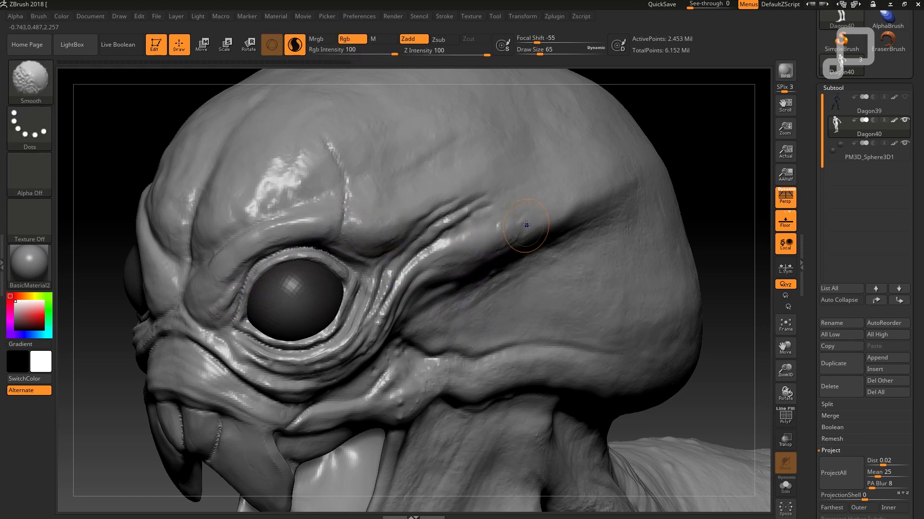
pyautogui.hotkey('shift', 'f')
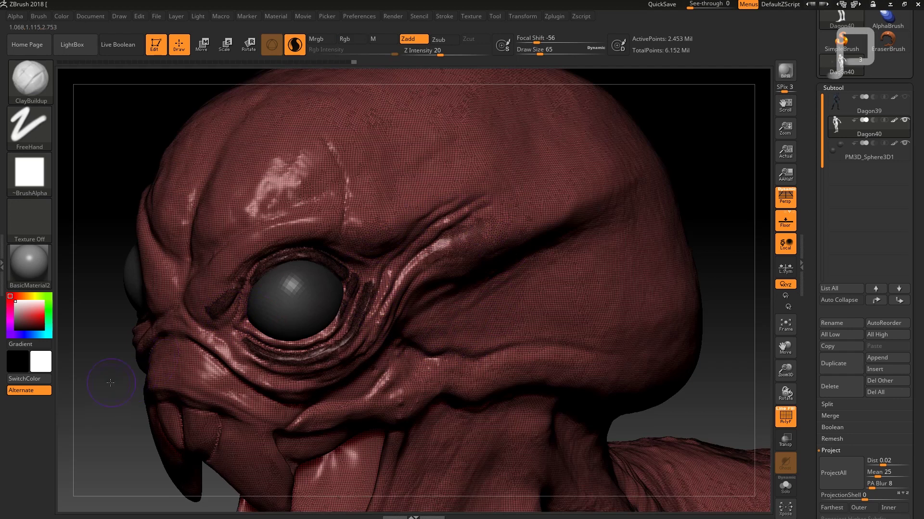
# - Build up and smooth a clay patch on the forehead at brush size 39
pyautogui.moveTo(228, 371)
pyautogui.keyDown('ctrl'); pyautogui.mouseDown(button='right')
pyautogui.moveTo(124, 398)
pyautogui.moveTo(278, 308)
pyautogui.mouseUp(button='right'); pyautogui.keyUp('ctrl')
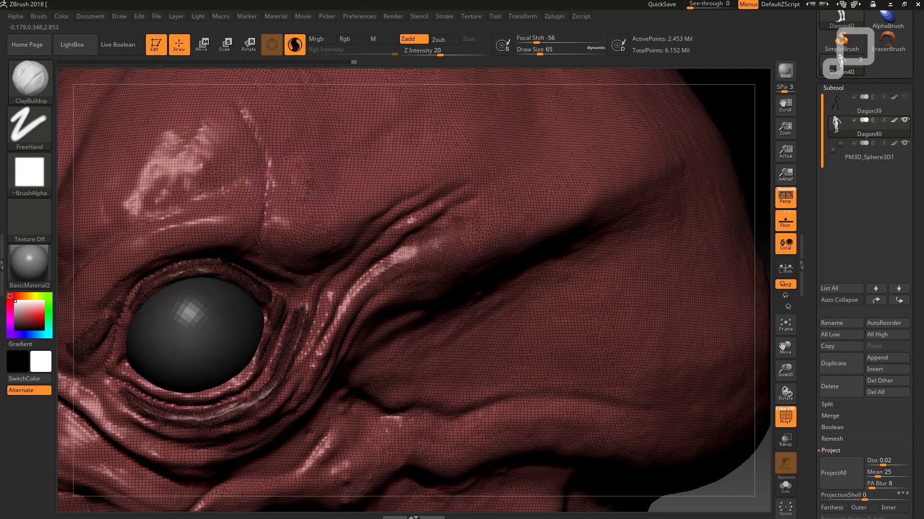
pyautogui.moveTo(315, 193)
pyautogui.mouseDown()
pyautogui.moveTo(364, 164)
pyautogui.moveTo(370, 149)
pyautogui.mouseUp()
pyautogui.press('shift')
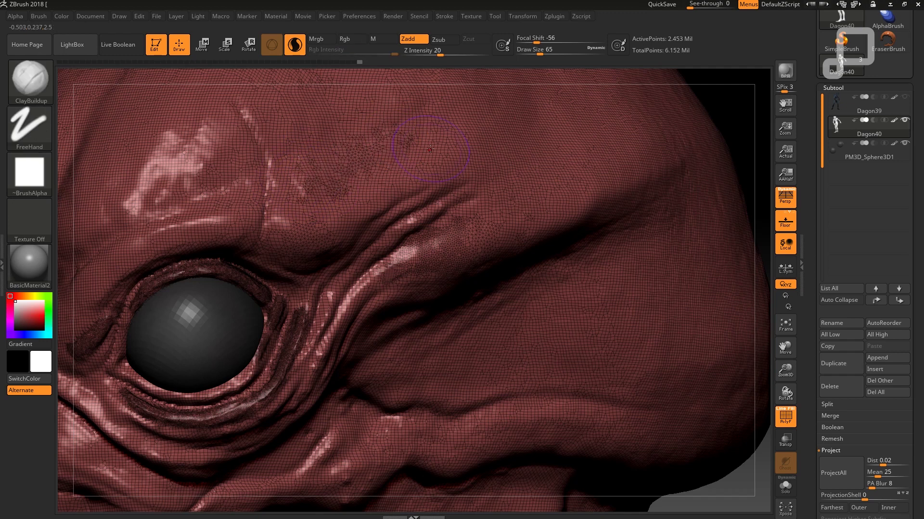
pyautogui.press('s')
pyautogui.moveTo(425, 149); pyautogui.dragTo(425, 149)
pyautogui.moveTo(322, 178)
pyautogui.mouseDown()
pyautogui.moveTo(335, 160)
pyautogui.moveTo(396, 143)
pyautogui.mouseUp()
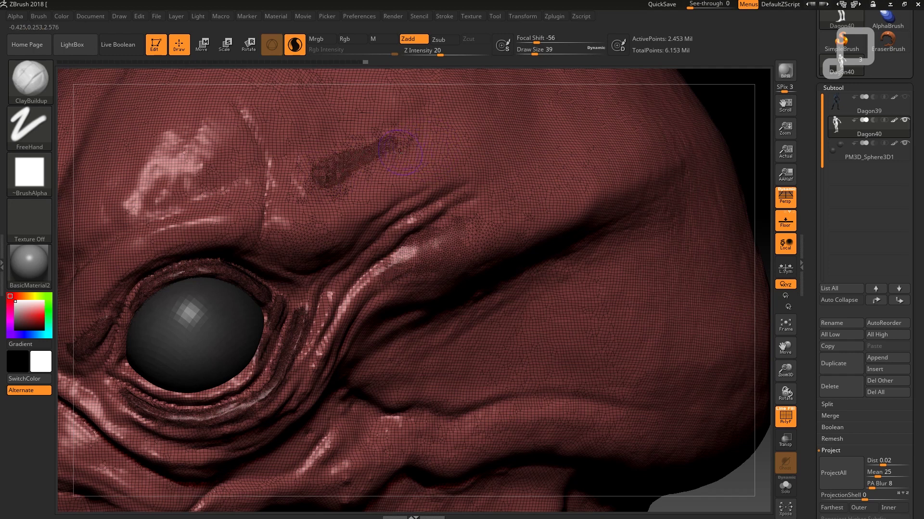
pyautogui.press('shift')
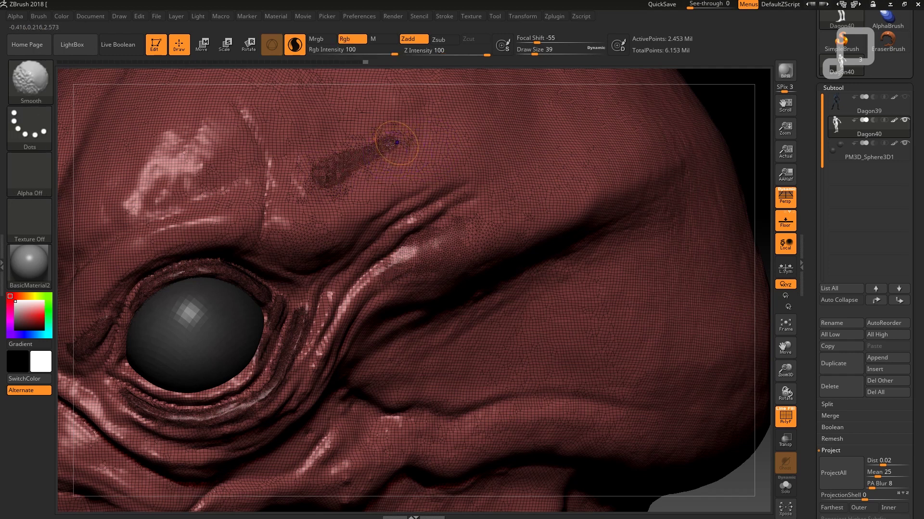
pyautogui.keyDown('shift'); pyautogui.moveTo(390, 143); pyautogui.dragTo(323, 177); pyautogui.keyUp('shift')
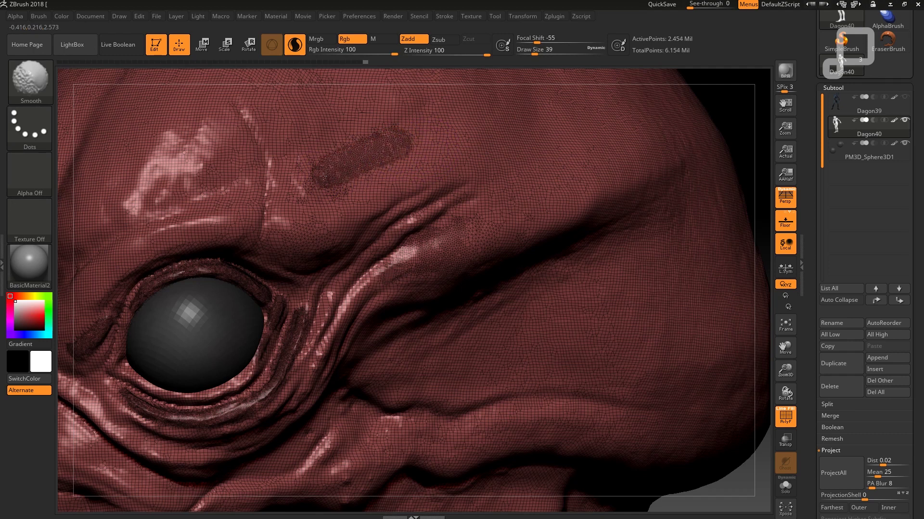
# - At size 17, carve and smooth the brow wrinkle crease, then hide the wireframe
pyautogui.press('s')
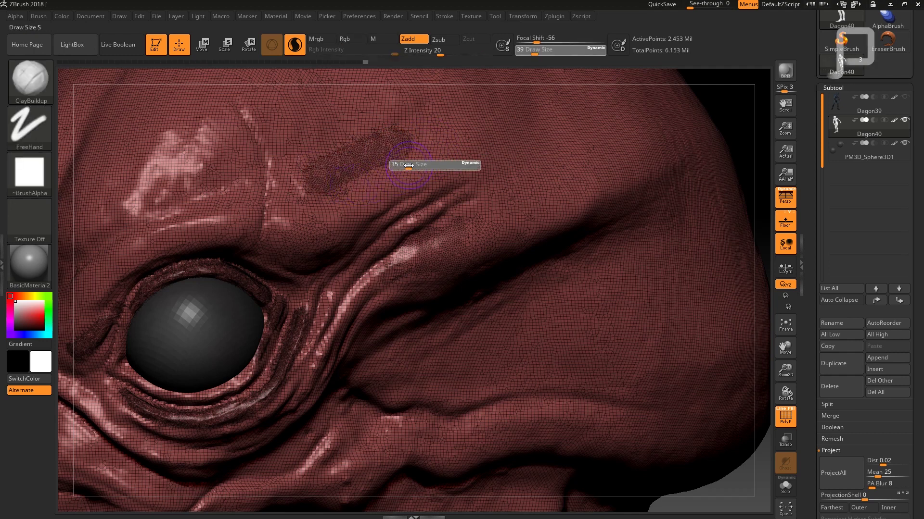
pyautogui.moveTo(408, 165); pyautogui.dragTo(401, 166)
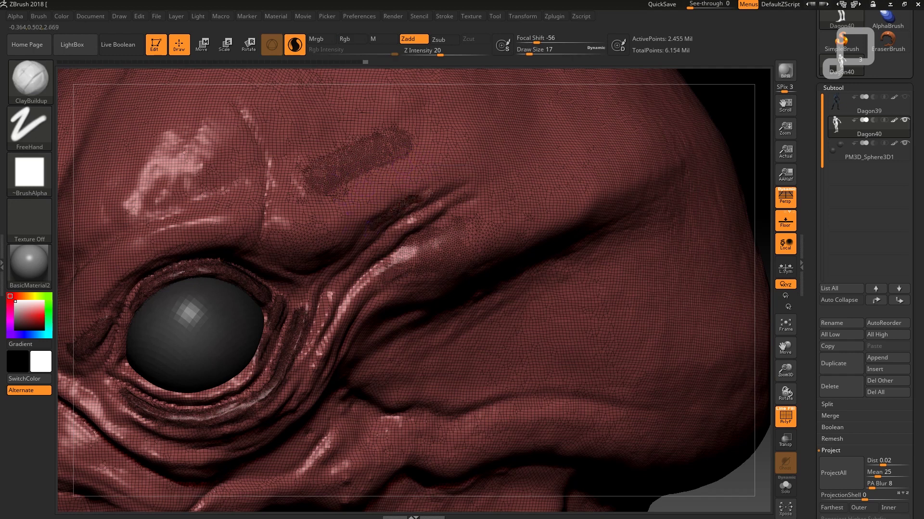
pyautogui.moveTo(428, 193); pyautogui.dragTo(410, 210)
pyautogui.keyDown('shift'); pyautogui.moveTo(421, 200); pyautogui.dragTo(414, 200); pyautogui.keyUp('shift')
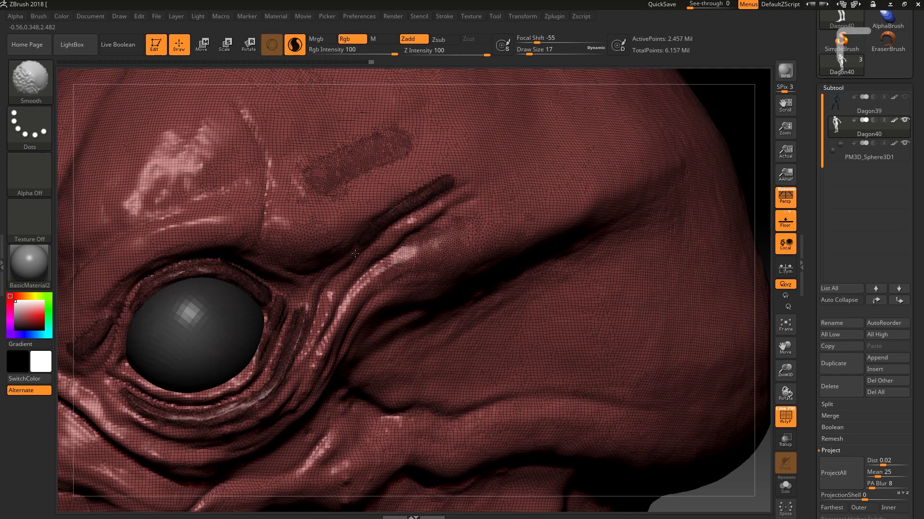
pyautogui.keyDown('shift'); pyautogui.moveTo(454, 179); pyautogui.dragTo(447, 187); pyautogui.keyUp('shift')
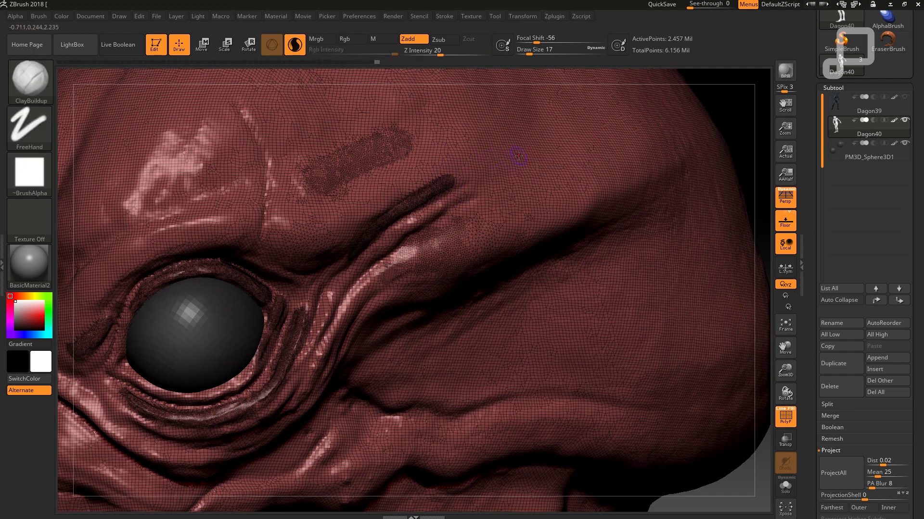
pyautogui.keyDown('shift'); pyautogui.moveTo(528, 150); pyautogui.dragTo(499, 173); pyautogui.keyUp('shift')
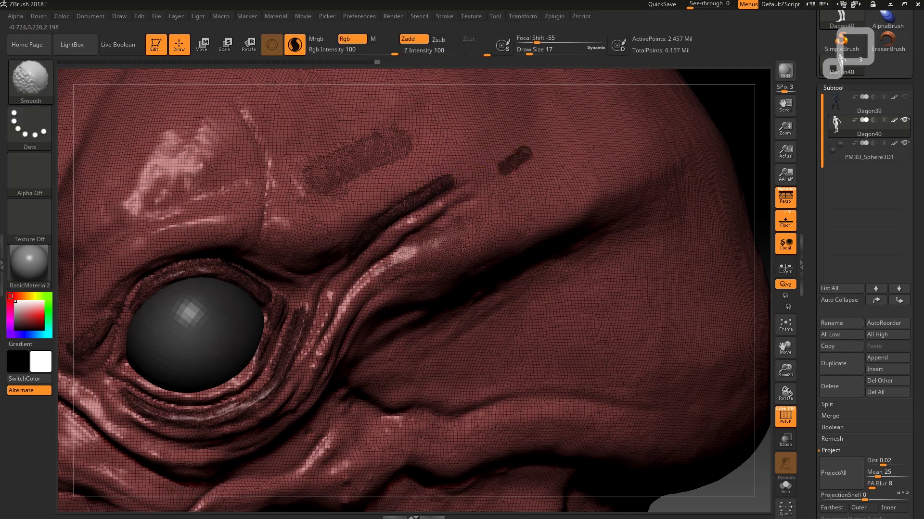
pyautogui.hotkey('shift', 'f')
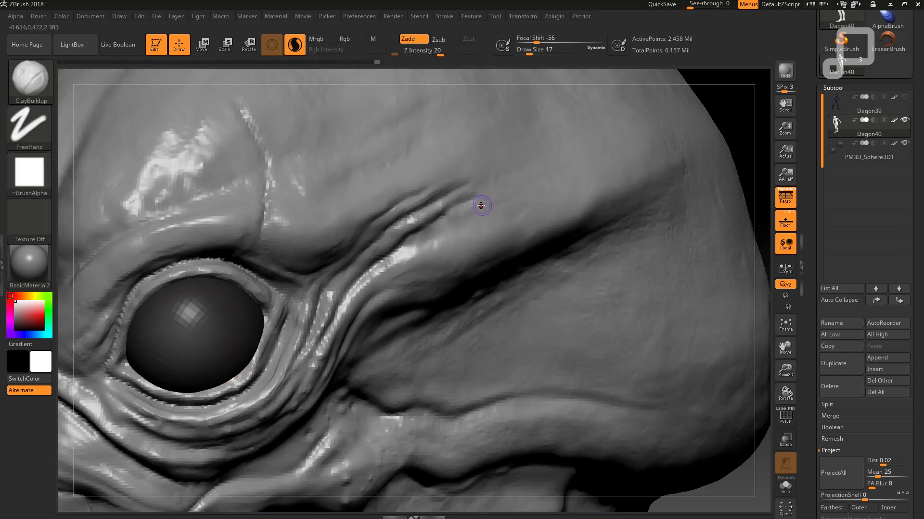
# - Switch to DamStandard at size 59 and carve the crease above the eye
pyautogui.click(39, 91)
pyautogui.click(183, 89)
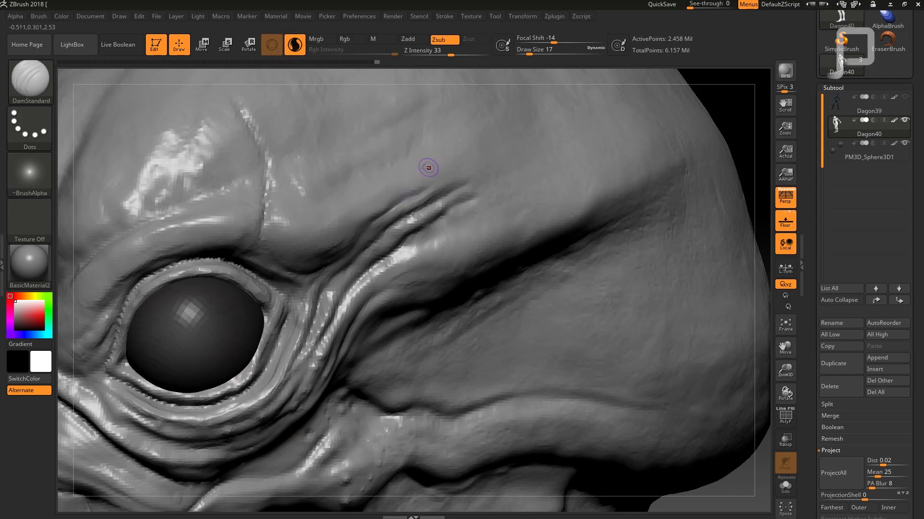
pyautogui.press('s')
pyautogui.moveTo(424, 168); pyautogui.dragTo(429, 168)
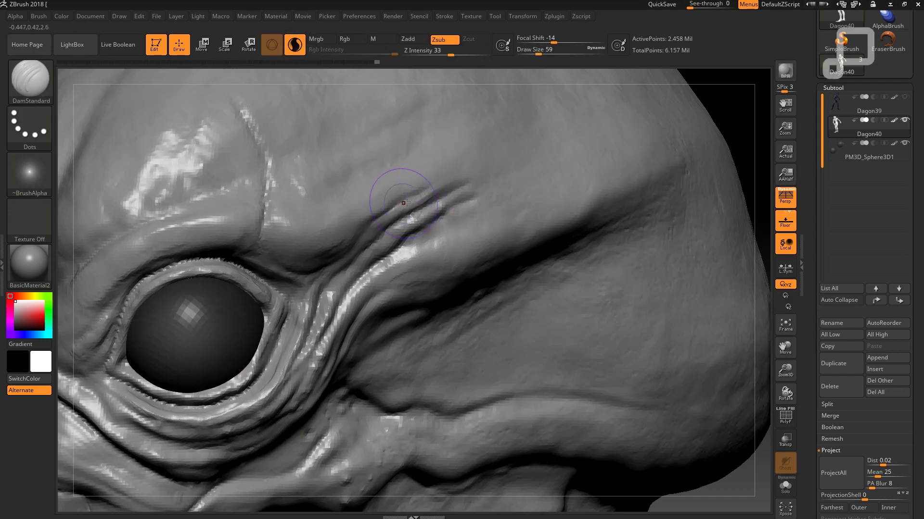
pyautogui.moveTo(396, 204); pyautogui.dragTo(409, 197)
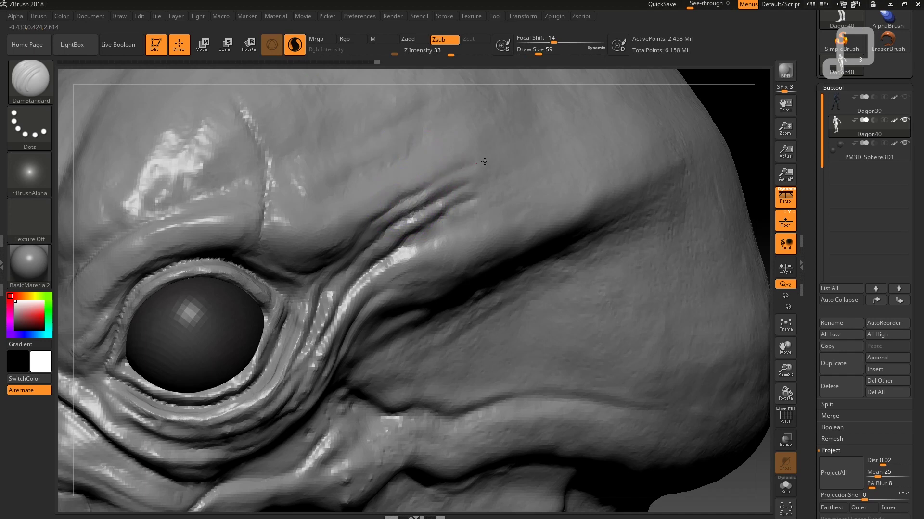
# - At size 23, carve the groove beside the eye, undoing one stray stroke
pyautogui.press('s')
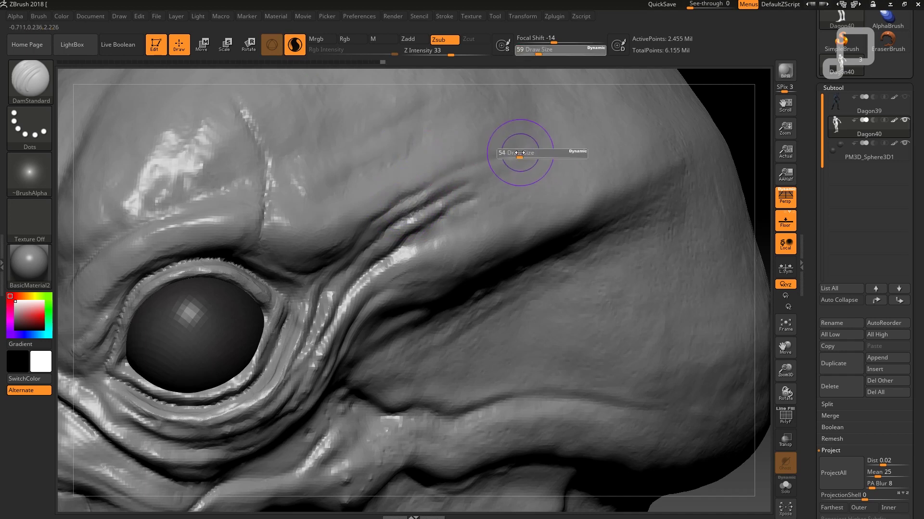
pyautogui.moveTo(517, 151); pyautogui.dragTo(500, 150)
pyautogui.moveTo(336, 306); pyautogui.dragTo(315, 331)
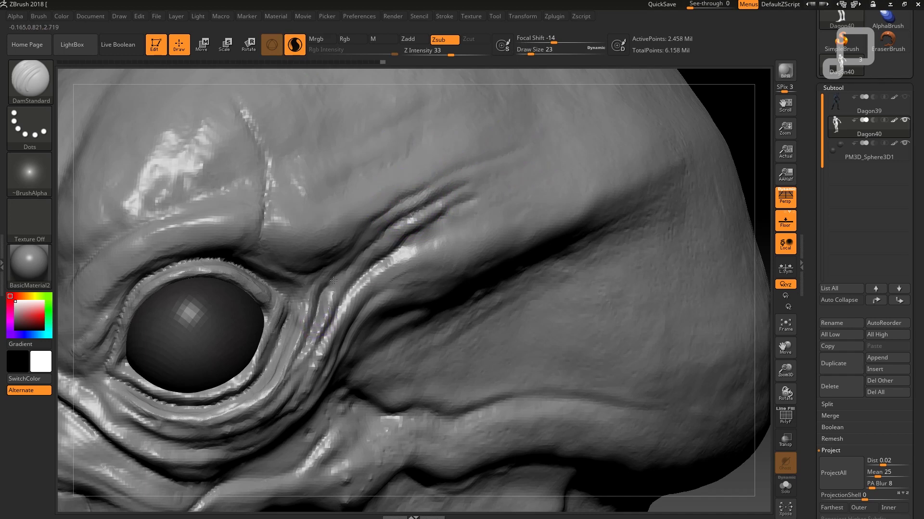
pyautogui.moveTo(334, 281); pyautogui.dragTo(340, 270)
pyautogui.hotkey('ctrl', 'z')
pyautogui.hotkey('ctrl', 'z')
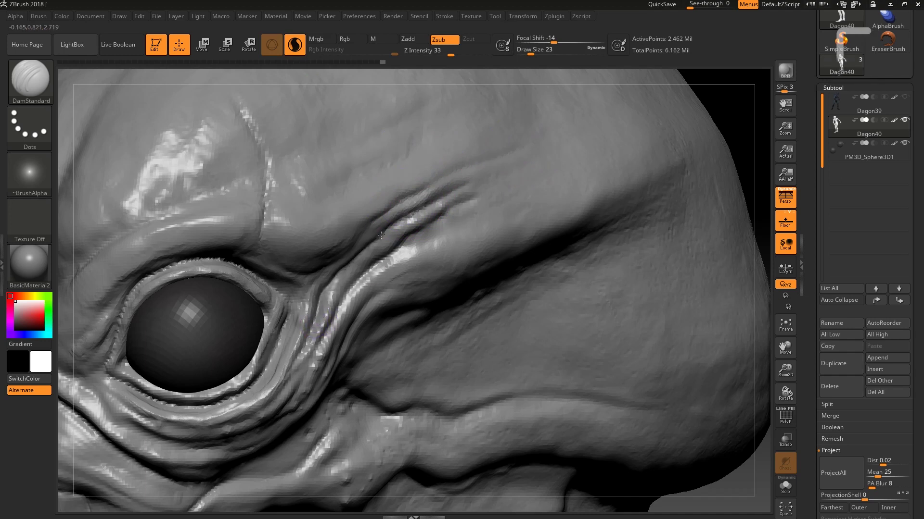
pyautogui.moveTo(368, 271); pyautogui.dragTo(315, 353)
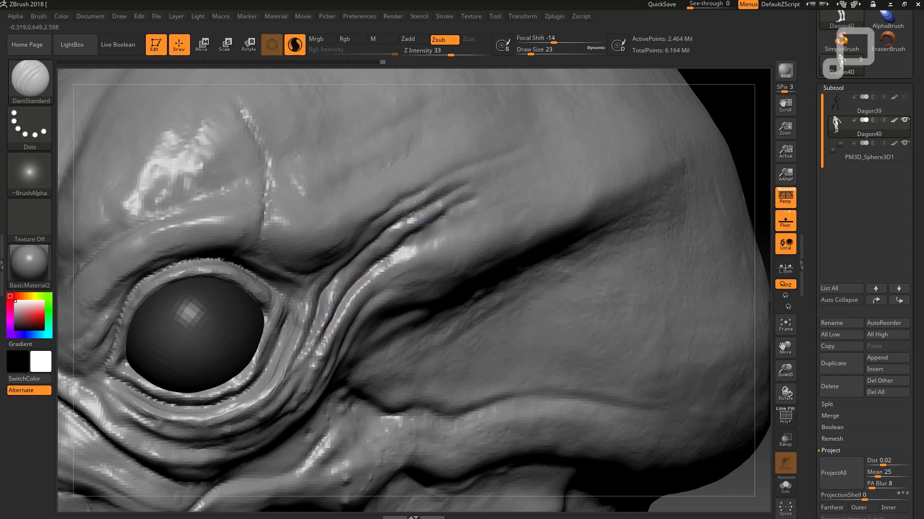
# - At size 14, sharpen and refine the fine creases beside the eye
pyautogui.press('s')
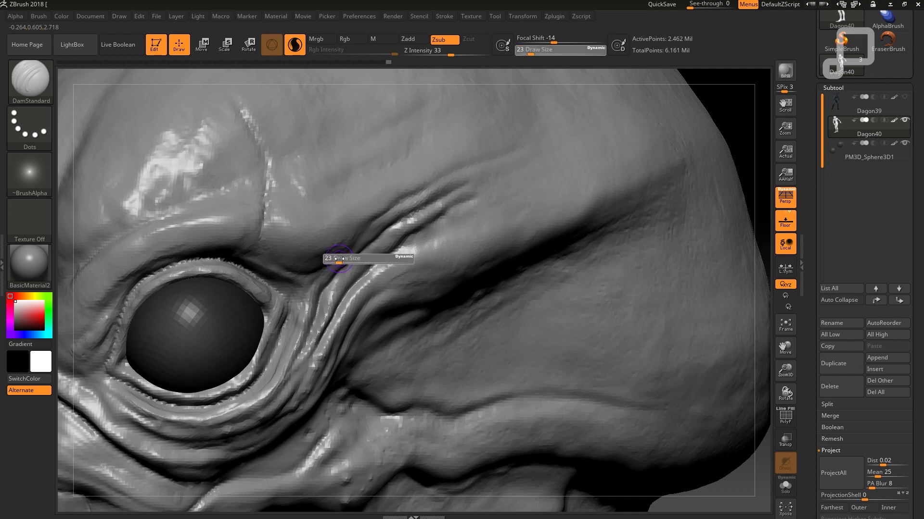
pyautogui.moveTo(337, 259); pyautogui.dragTo(309, 286)
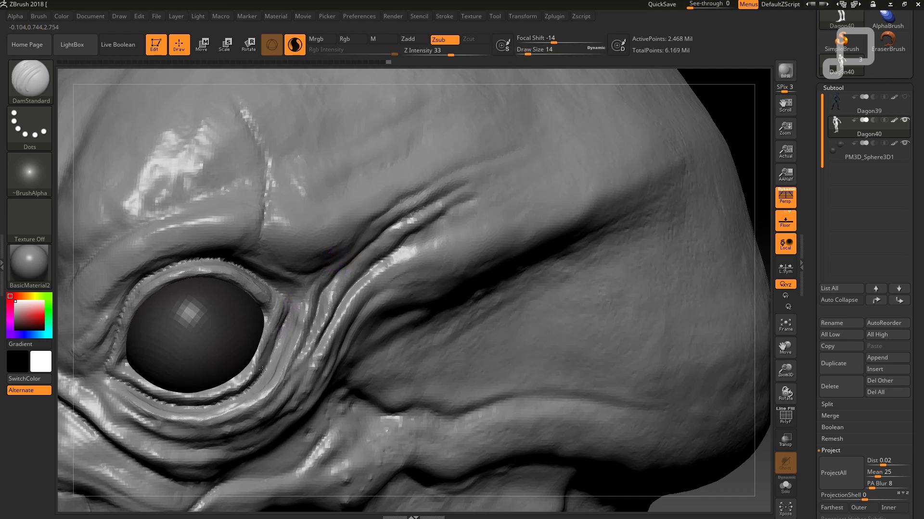
pyautogui.moveTo(293, 315); pyautogui.dragTo(296, 301)
pyautogui.moveTo(299, 321); pyautogui.dragTo(297, 308)
pyautogui.moveTo(281, 355); pyautogui.dragTo(272, 366)
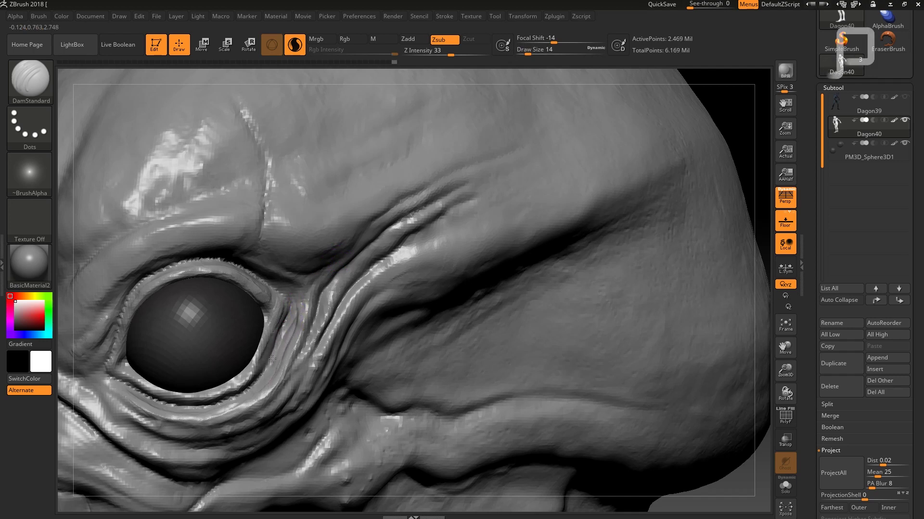
pyautogui.moveTo(299, 329); pyautogui.dragTo(296, 315)
pyautogui.moveTo(299, 319); pyautogui.dragTo(297, 306)
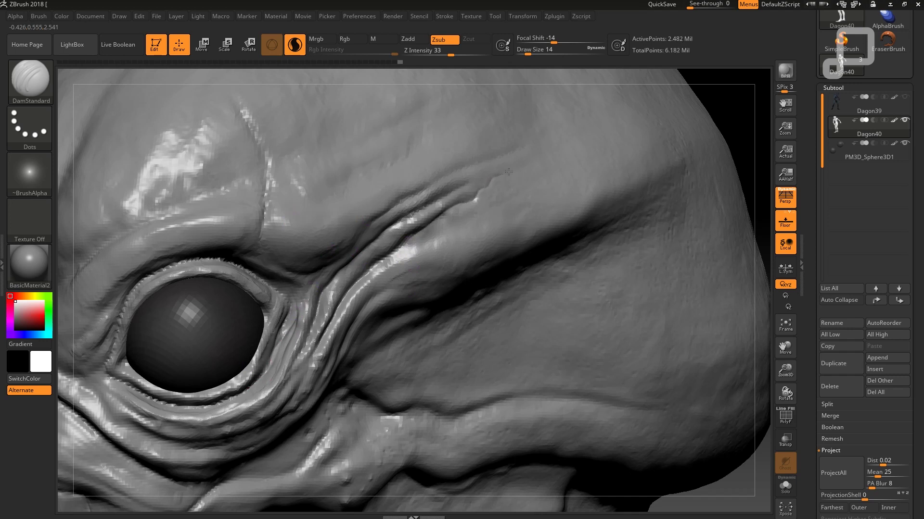
# - Deepen the upper crease toward the upper right and smooth its end
pyautogui.press('shift')
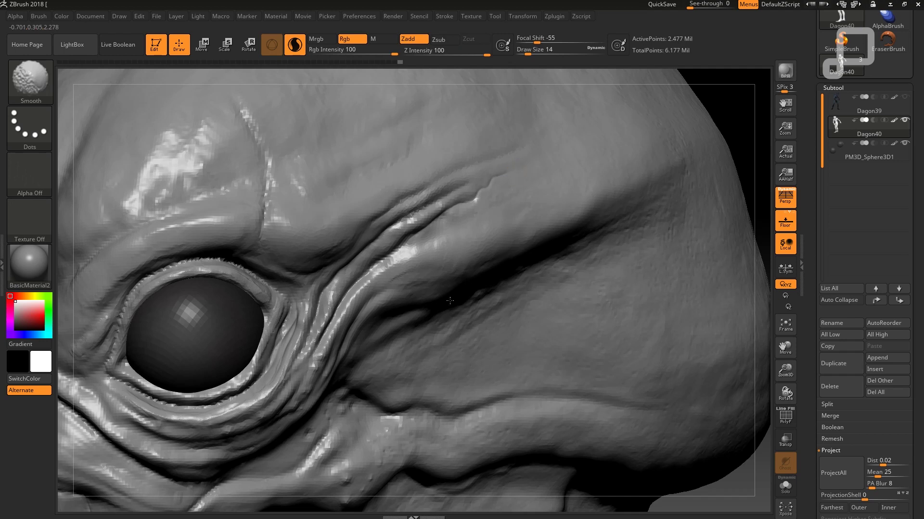
pyautogui.press('s')
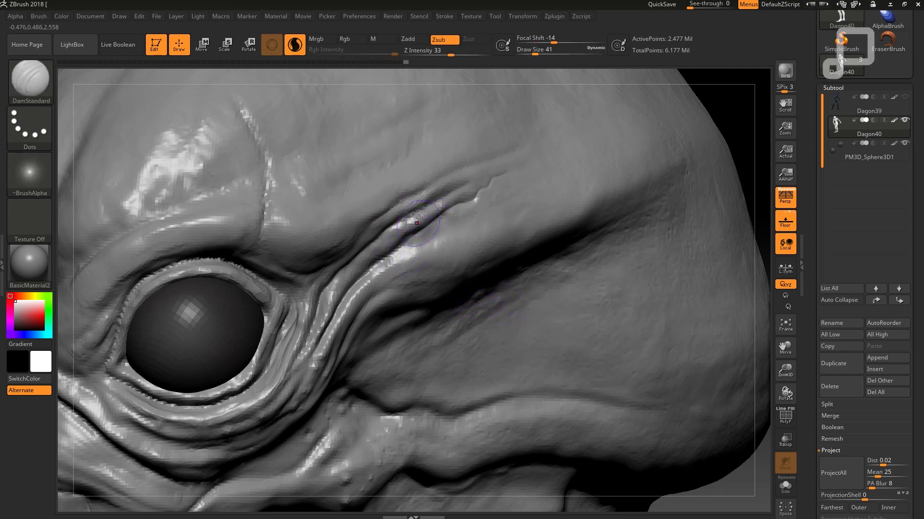
pyautogui.moveTo(418, 219)
pyautogui.mouseDown()
pyautogui.moveTo(434, 181)
pyautogui.moveTo(495, 156)
pyautogui.mouseUp()
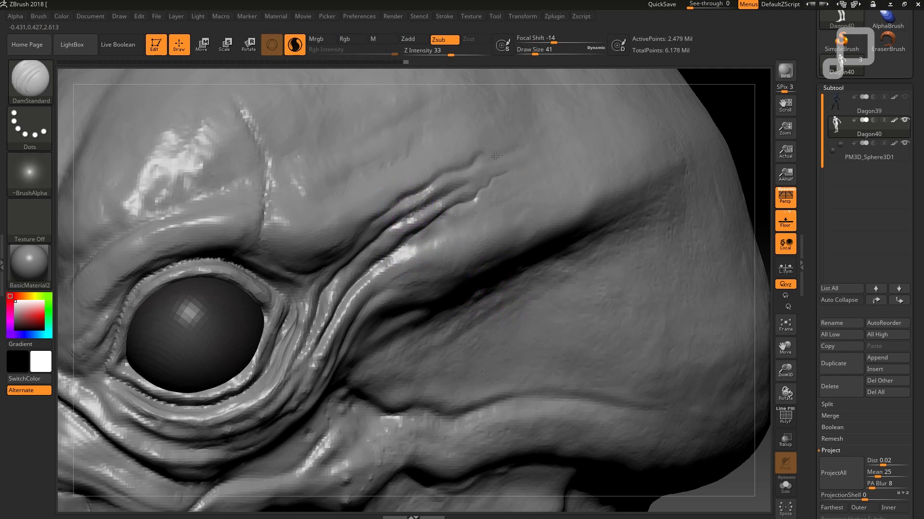
pyautogui.press('shift')
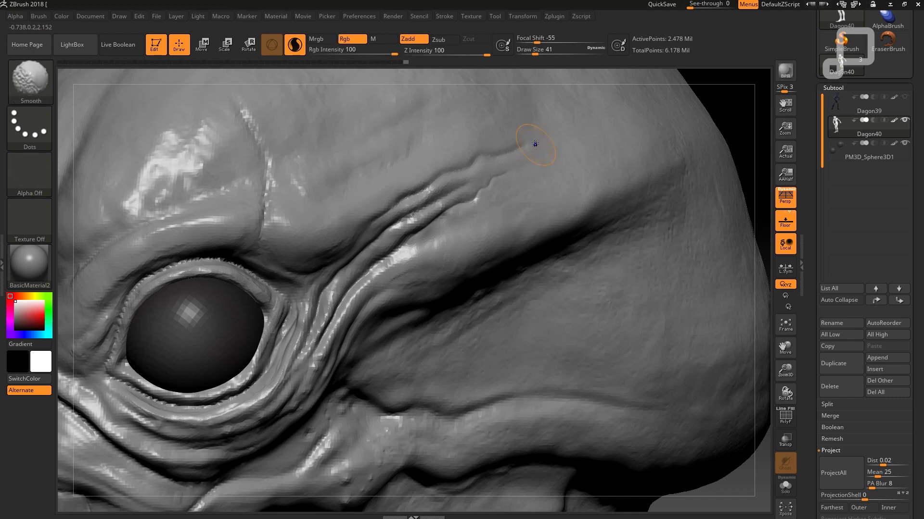
pyautogui.moveTo(489, 181); pyautogui.dragTo(557, 181)
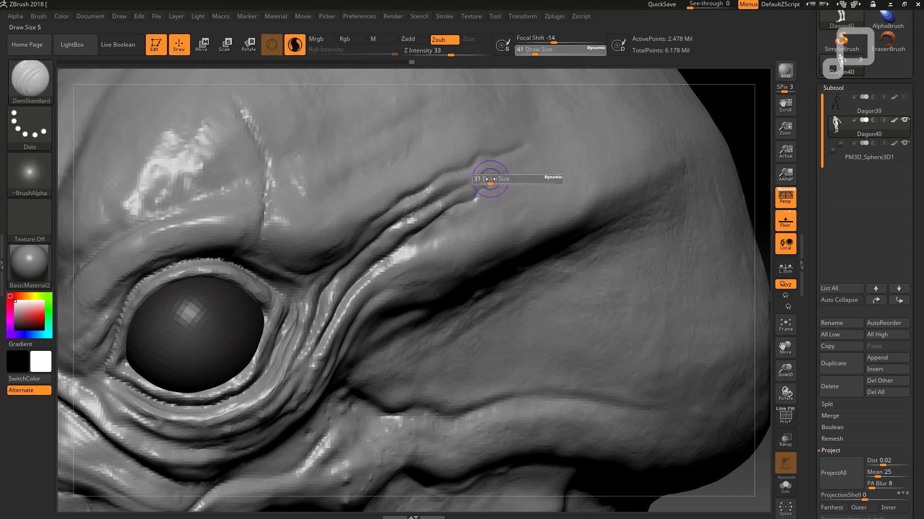
# - Carve a size-22 DamStandard crease down the forehead ridge toward the eyelid
pyautogui.moveTo(296, 238); pyautogui.dragTo(243, 113)
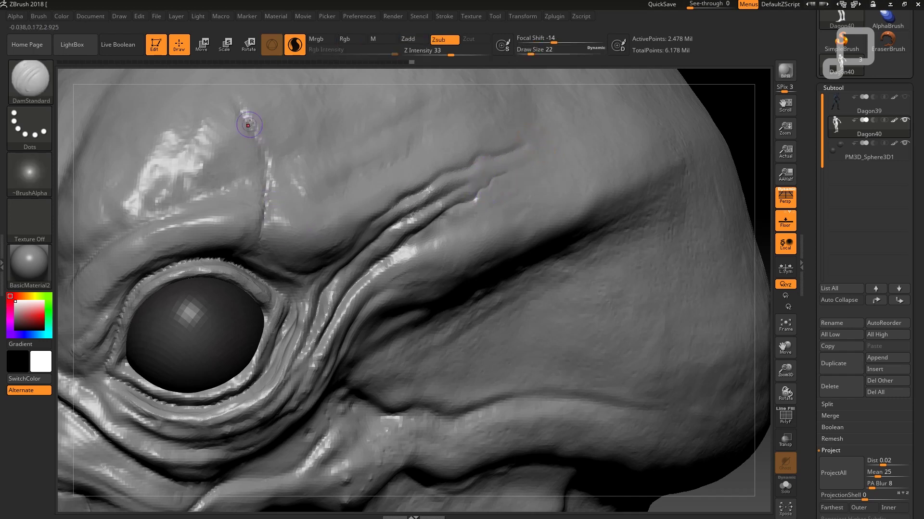
pyautogui.moveTo(265, 163); pyautogui.dragTo(266, 195)
pyautogui.moveTo(263, 227)
pyautogui.mouseDown()
pyautogui.moveTo(256, 250)
pyautogui.moveTo(277, 218)
pyautogui.mouseUp()
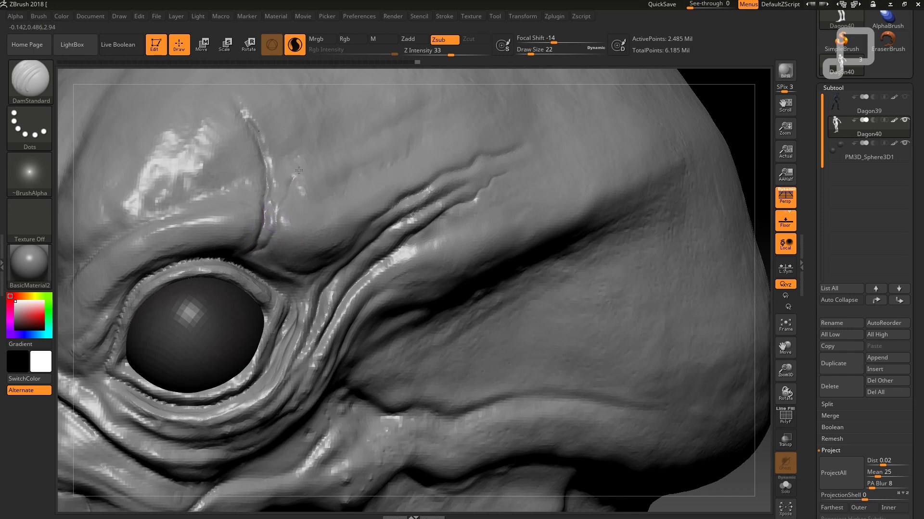
pyautogui.moveTo(715, 125); pyautogui.dragTo(720, 135)
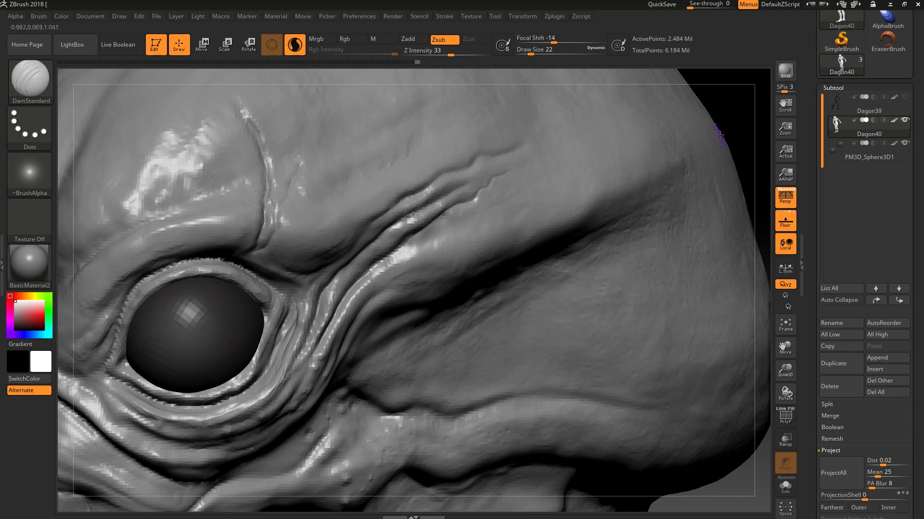